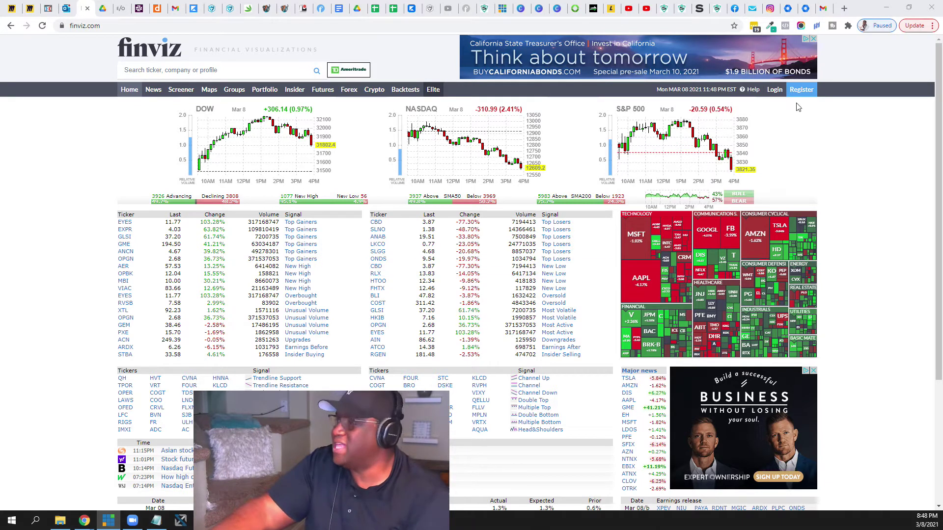
Examine the homepage's index charts, ticker signals, chart patterns, headlines, insider trading, futures and sector map
scroll(864, 213, down, 3)
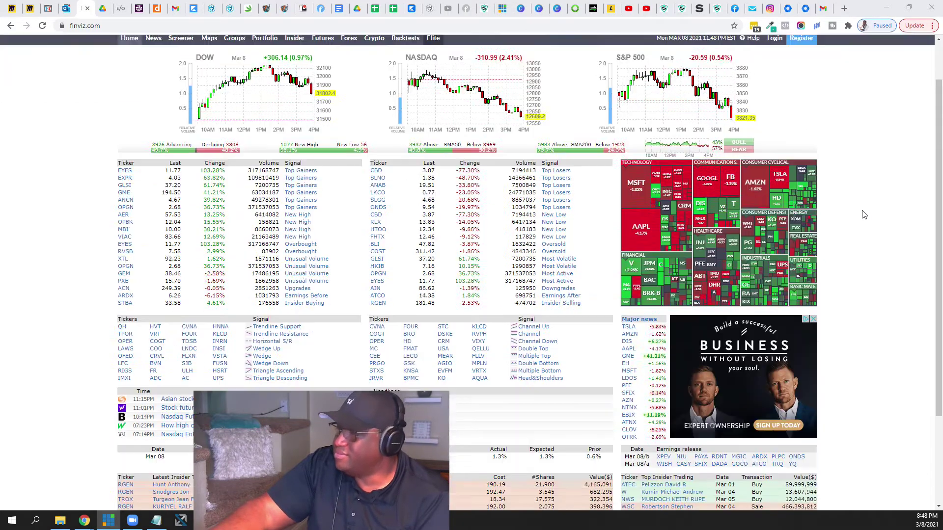
scroll(863, 211, up, 3)
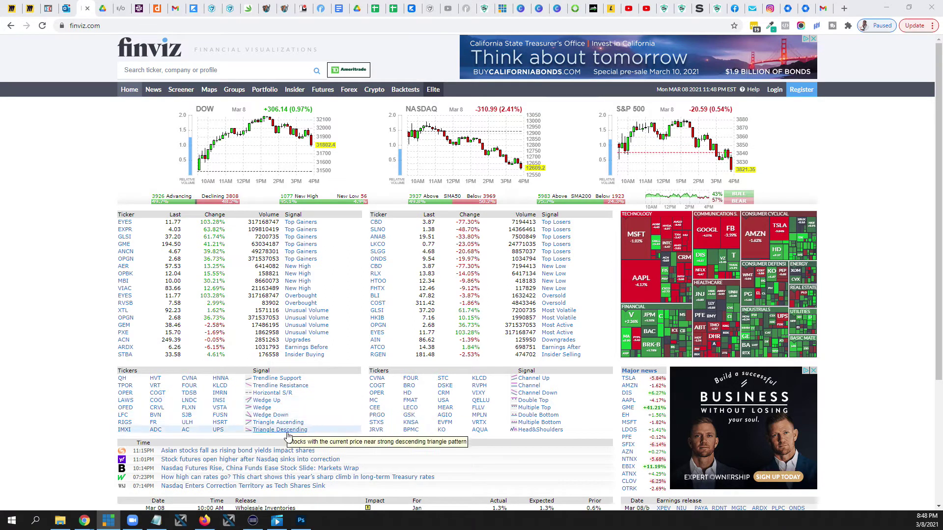
mouse_move(457, 431)
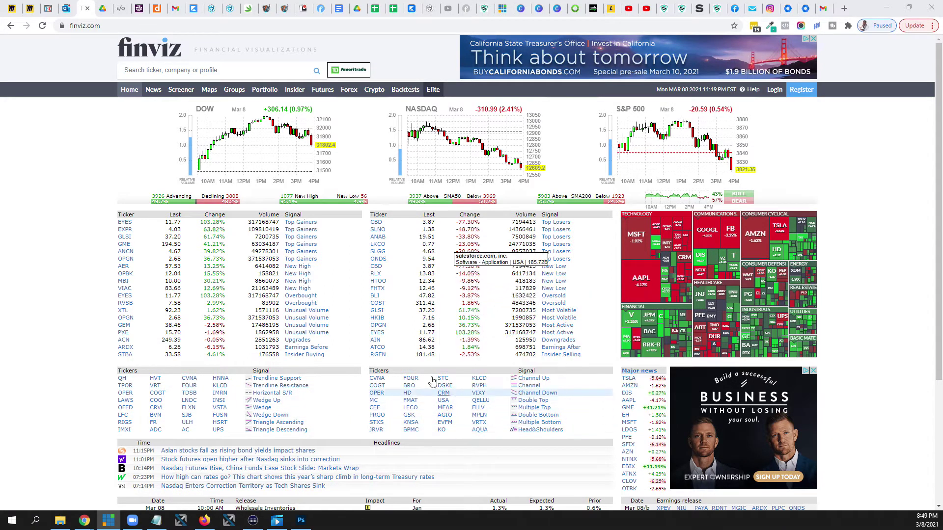
mouse_move(411, 382)
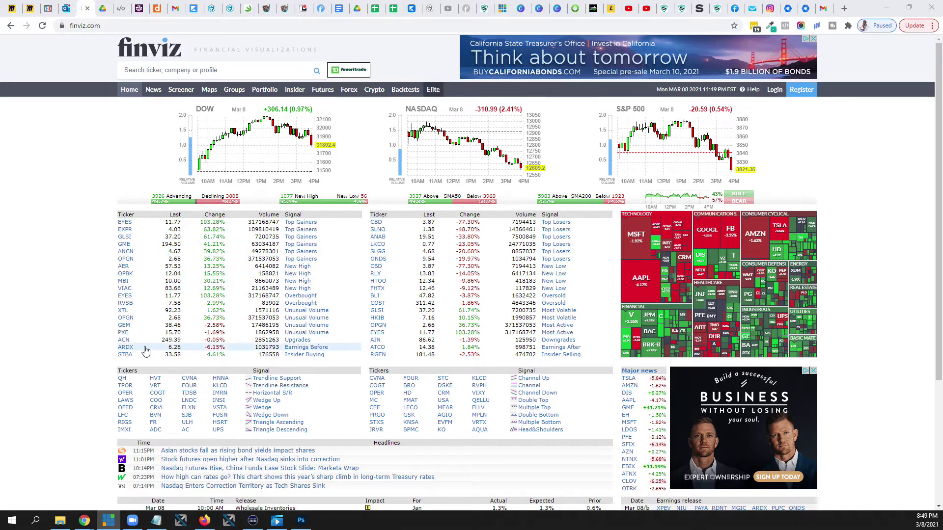
scroll(147, 356, down, 3)
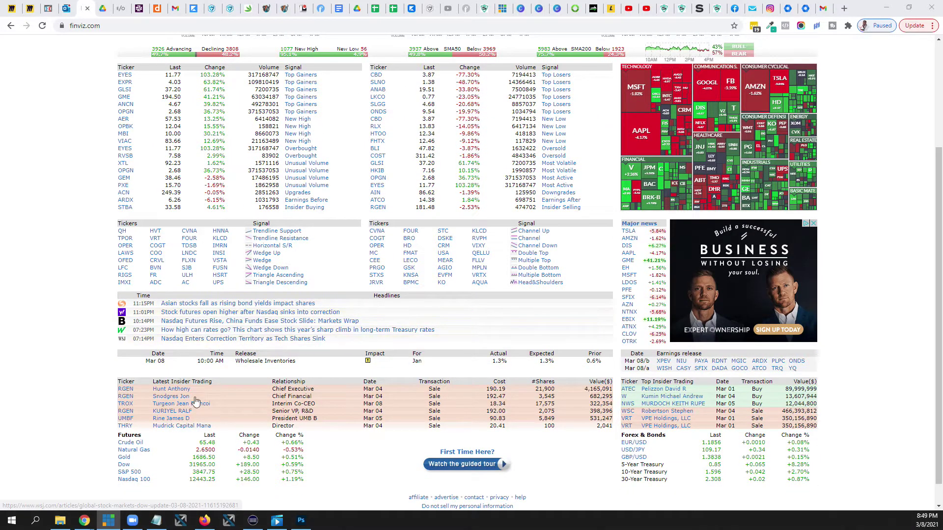
scroll(199, 389, down, 1)
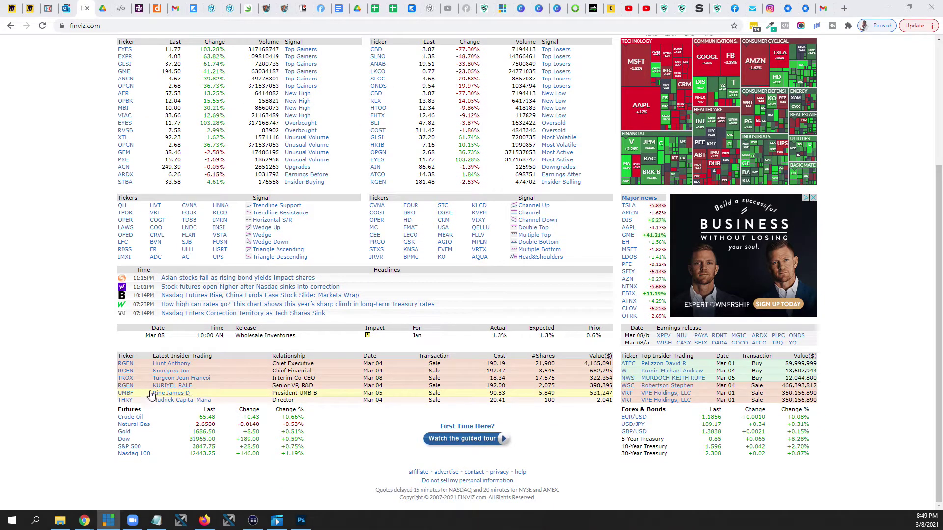
mouse_move(192, 423)
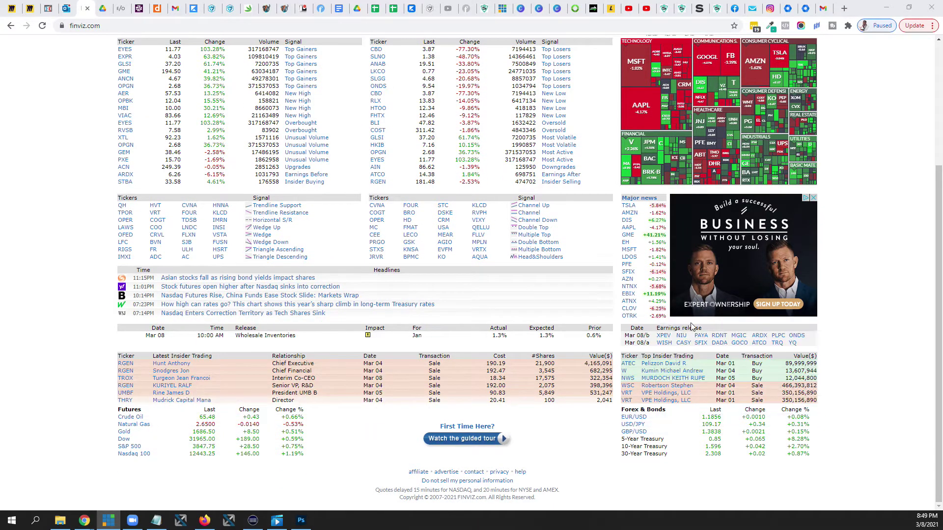
scroll(833, 416, up, 2)
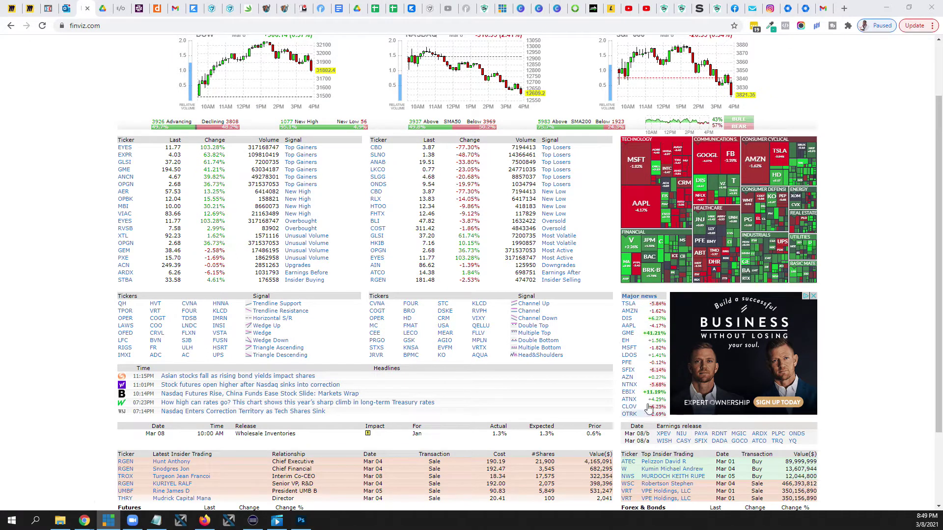
scroll(842, 295, up, 2)
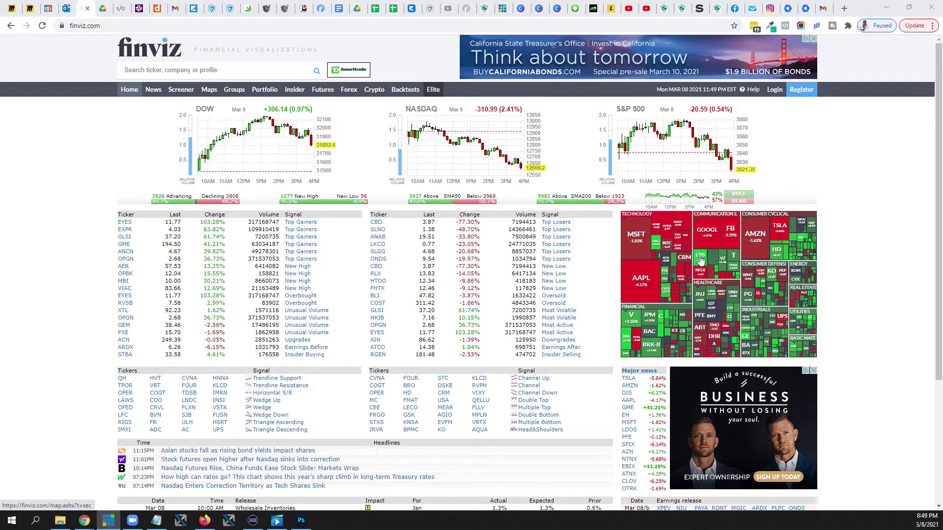
Open the site's News page, dismiss the advertisement, and look through the full lists of news and blog headlines
click(156, 93)
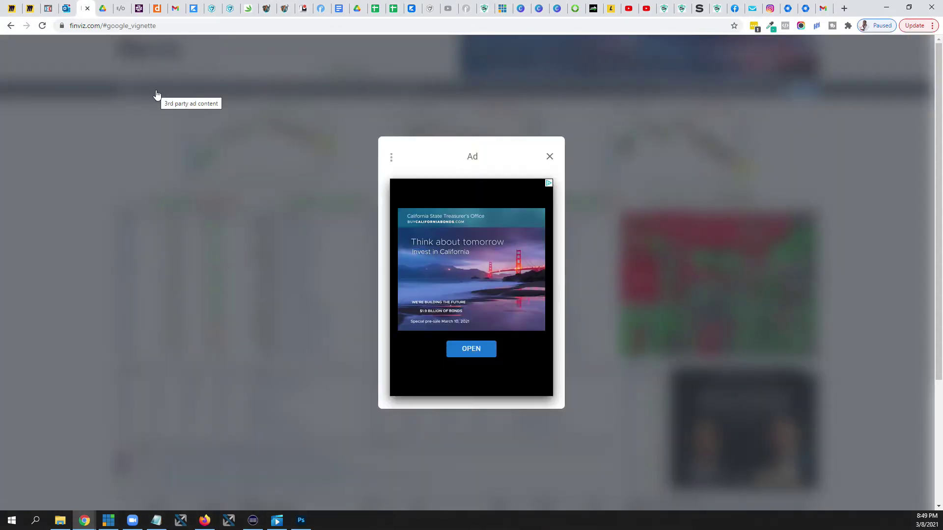
click(548, 157)
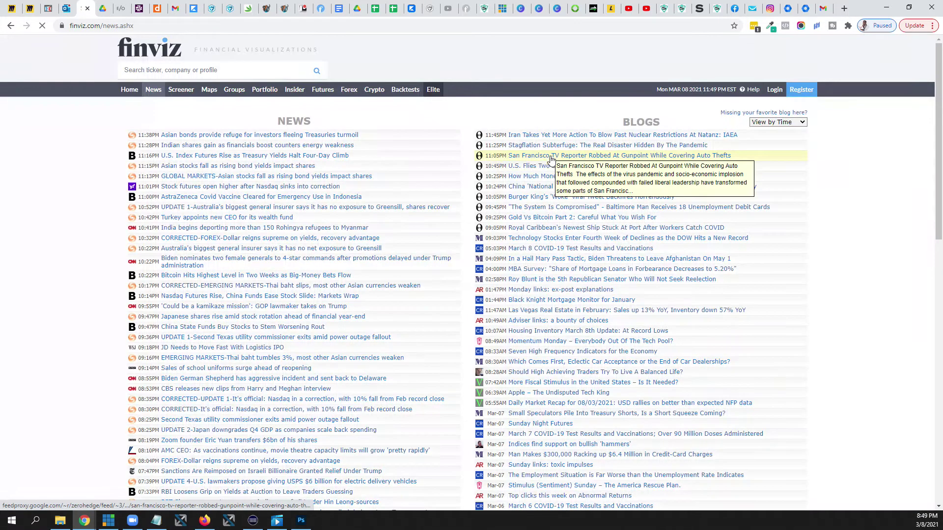
click(524, 152)
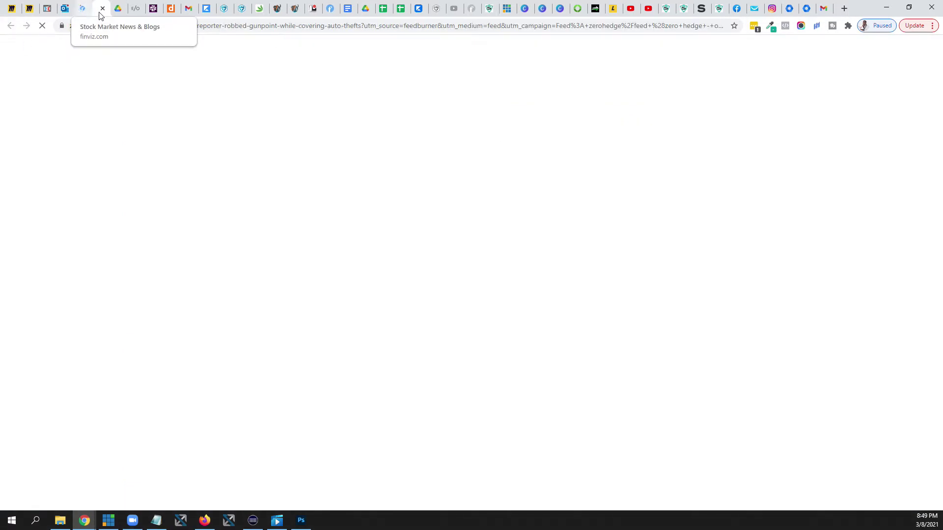
key(ctrl+w)
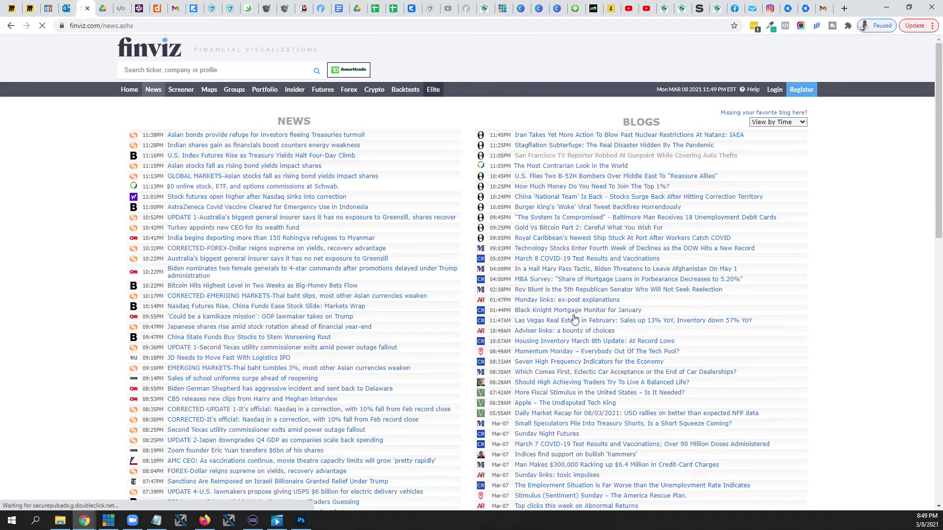
scroll(289, 181, down, 12)
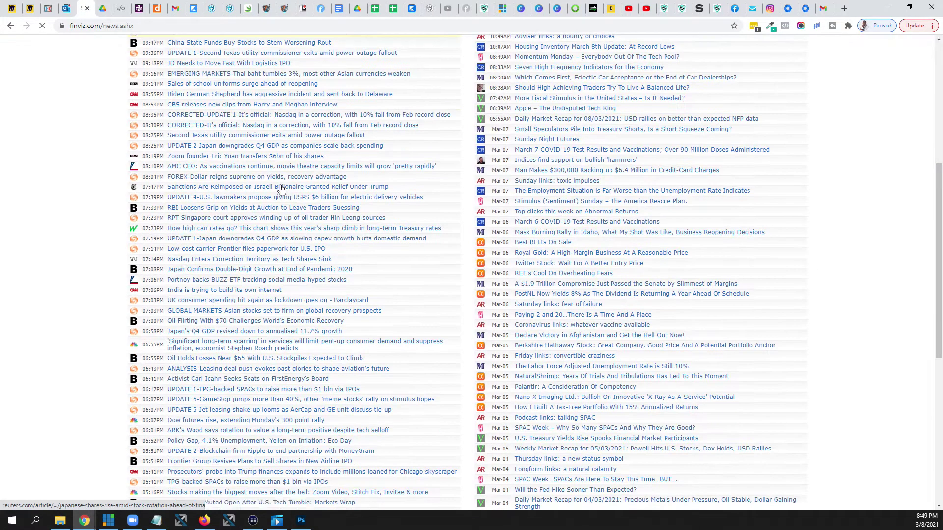
scroll(282, 201, down, 2)
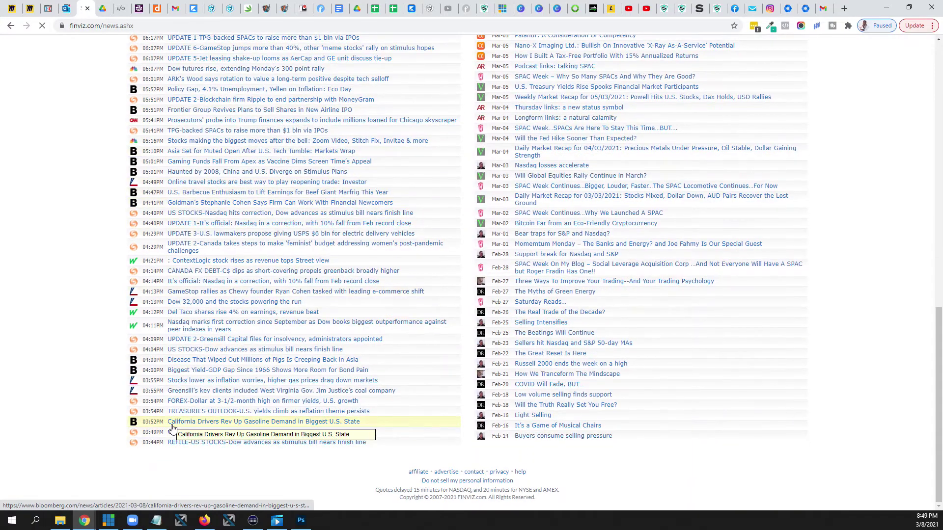
scroll(176, 426, up, 6)
scroll(176, 427, up, 7)
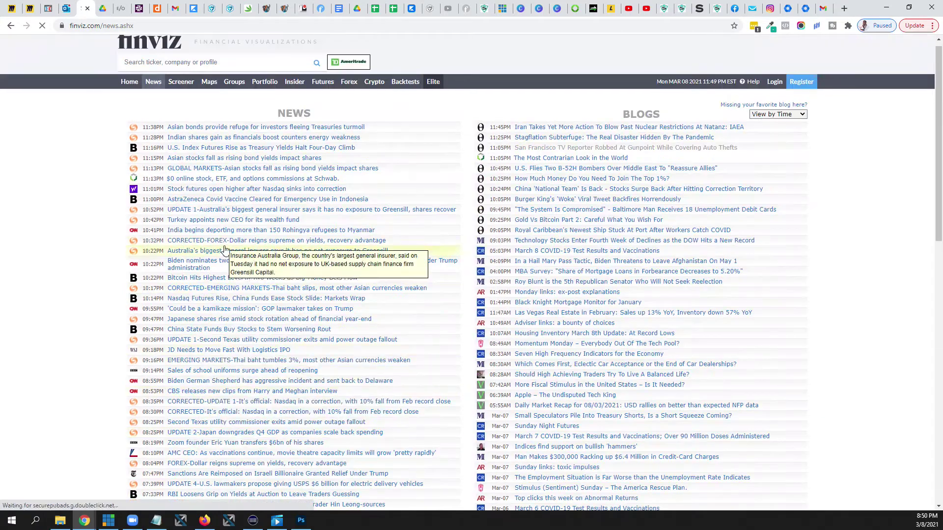
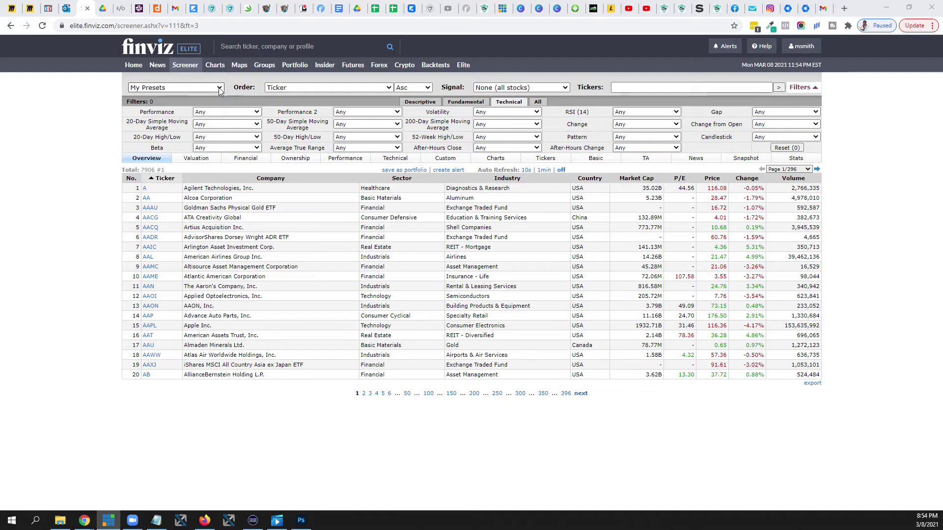
Load the saved Basic Swing Trade preset in the stock screener
mouse_move(416, 124)
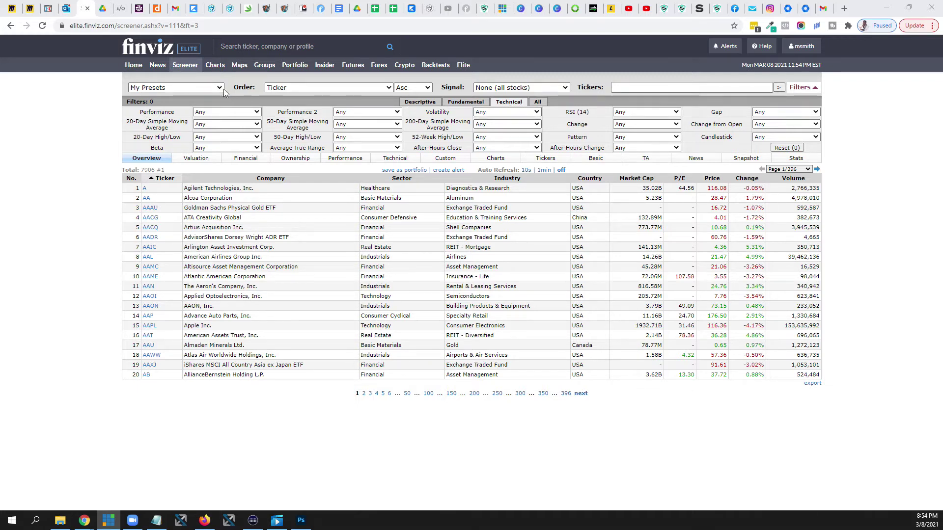
click(197, 88)
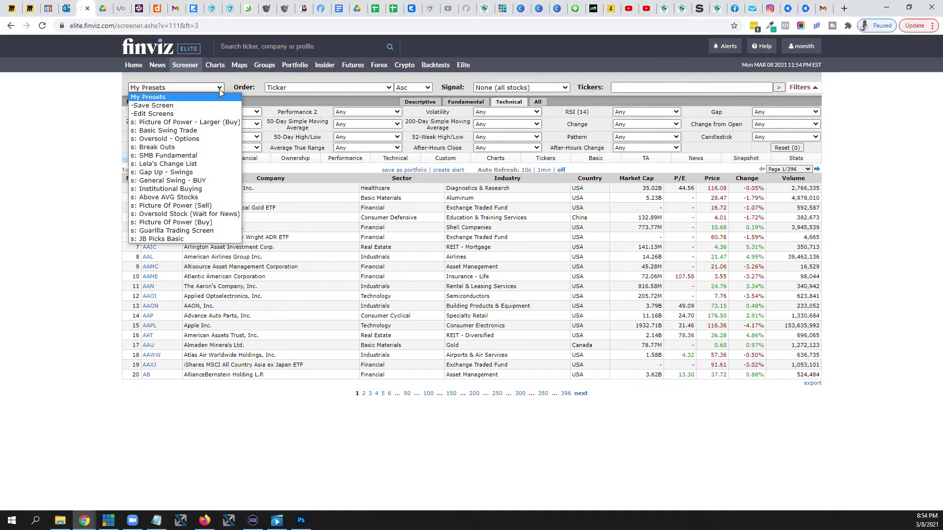
click(196, 132)
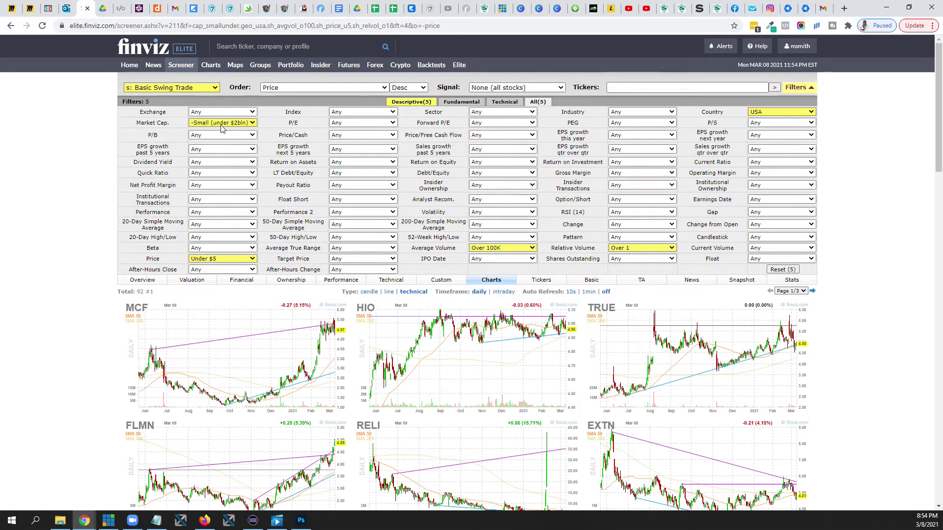
Check the Market Cap. filter's options, set the Price filter to Under $7, and review the volume and country filters
click(253, 122)
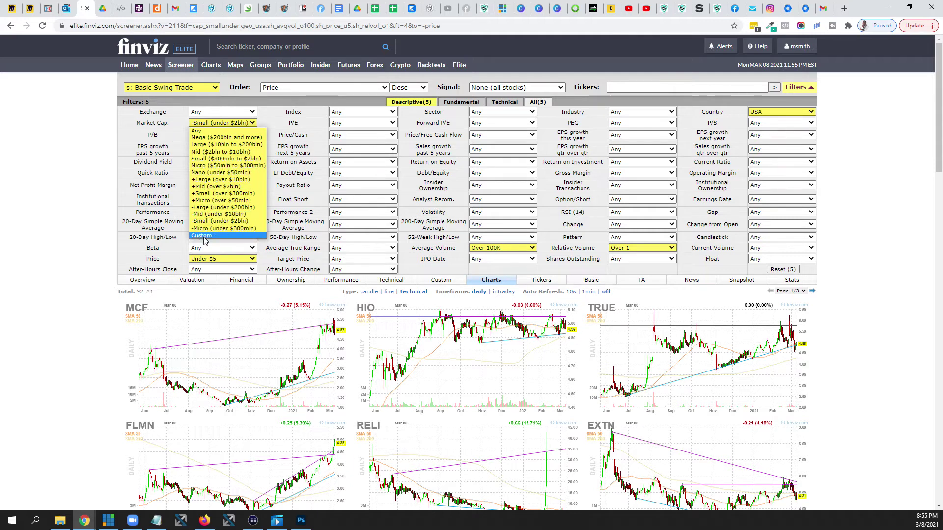
click(137, 264)
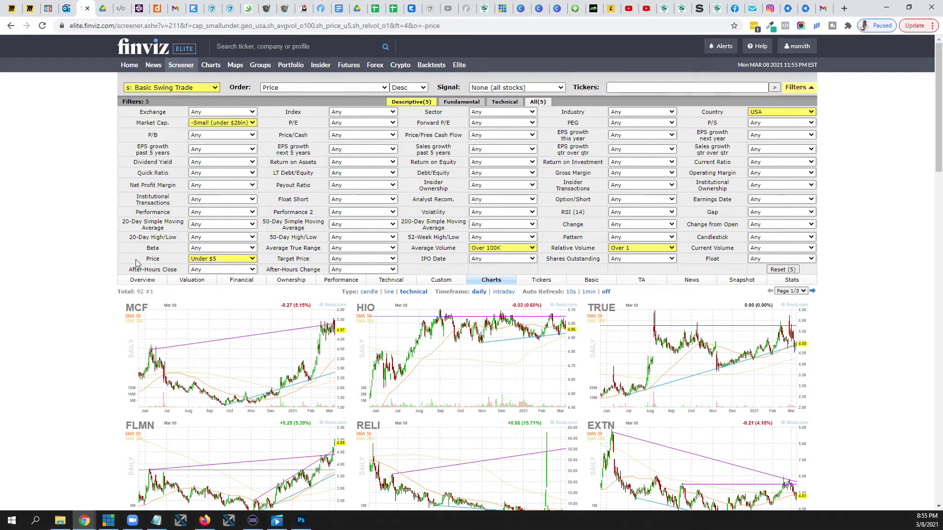
click(252, 260)
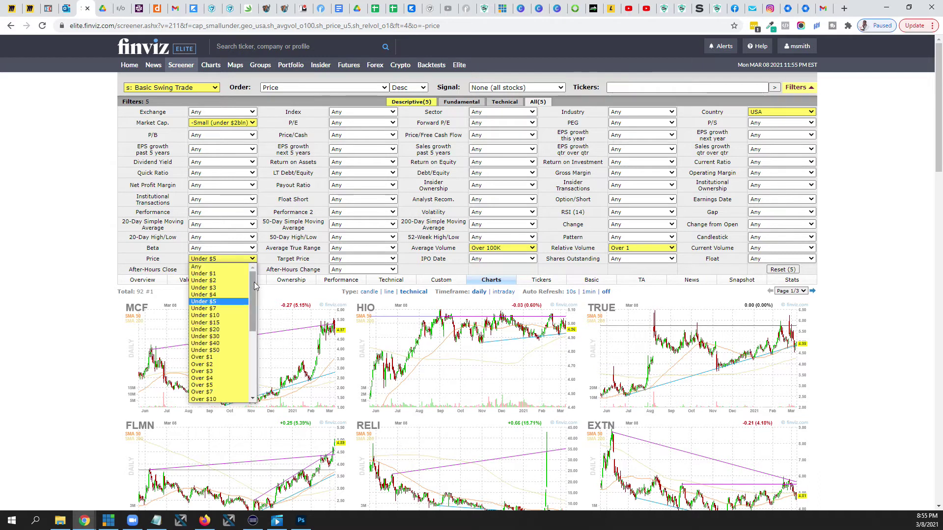
click(223, 309)
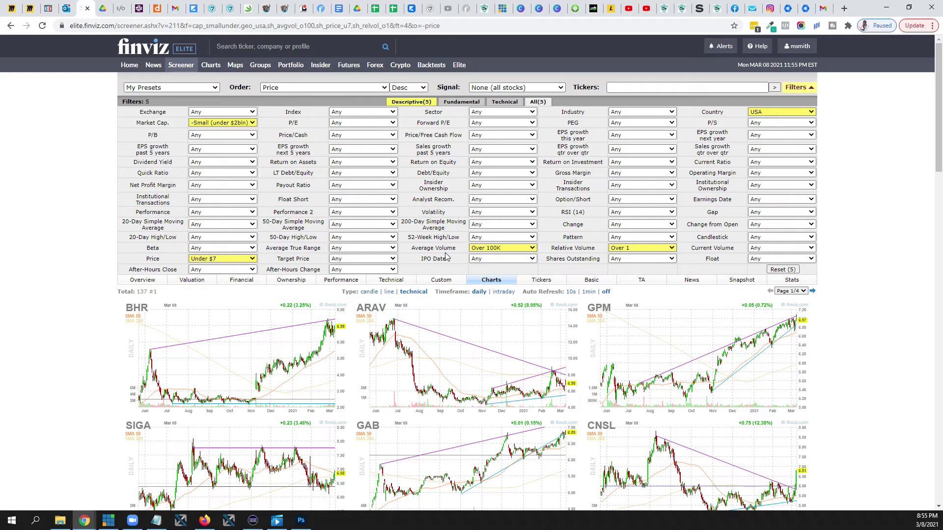
mouse_move(444, 253)
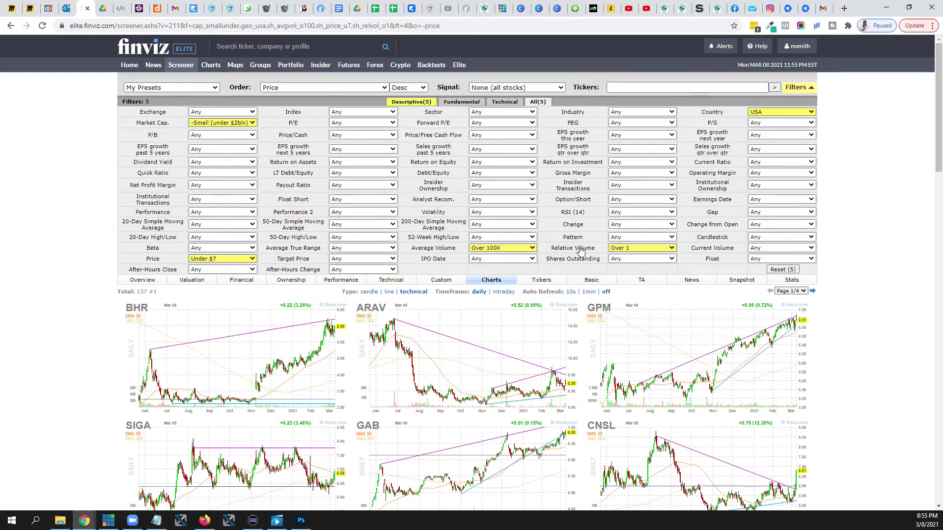
mouse_move(580, 251)
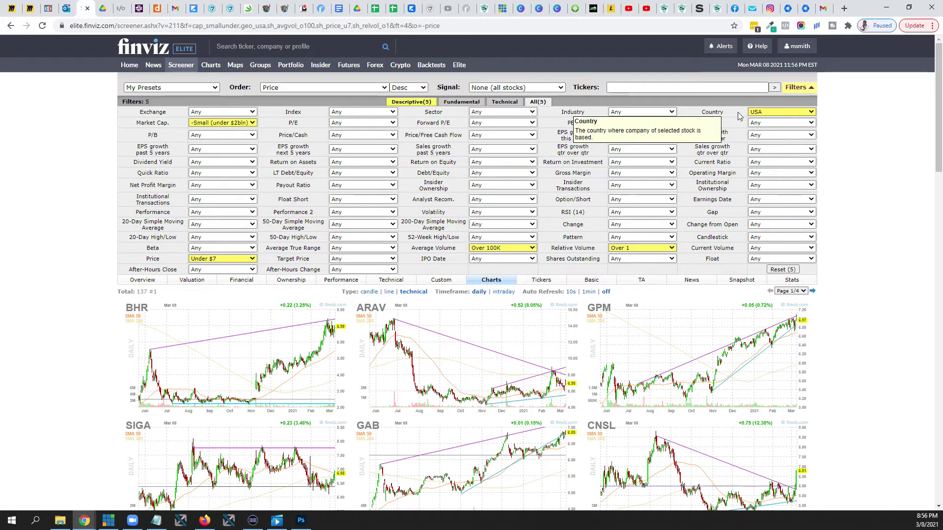
mouse_move(719, 114)
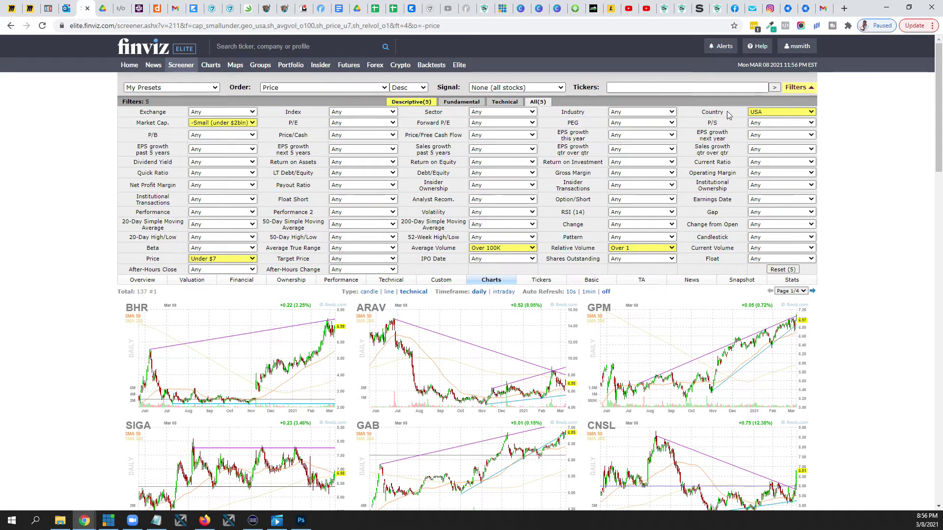
Load the saved Oversold Stock (Wait for News) preset and set the minimum price to $2
click(204, 88)
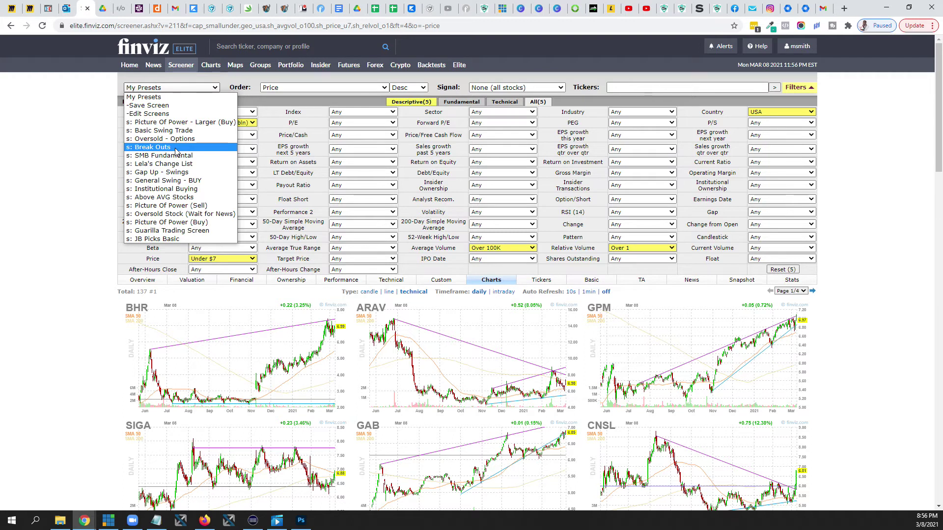
click(180, 214)
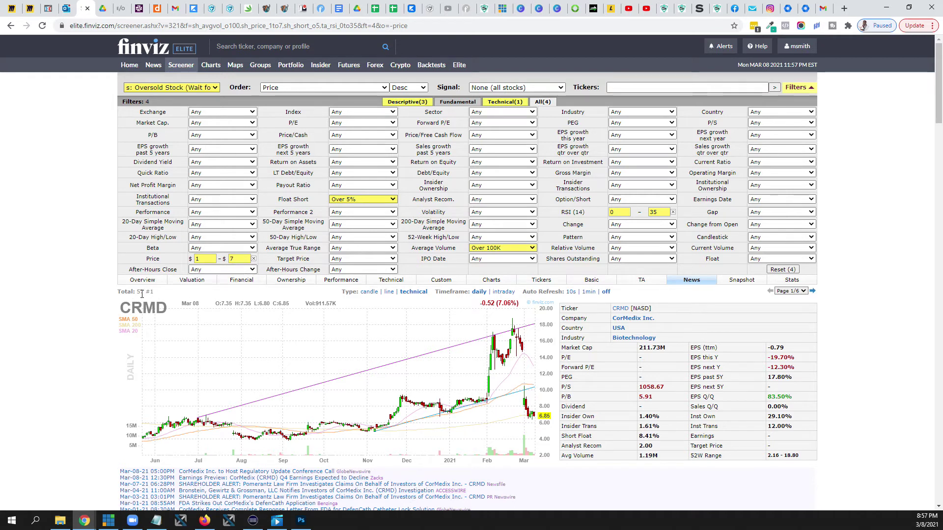
click(205, 260)
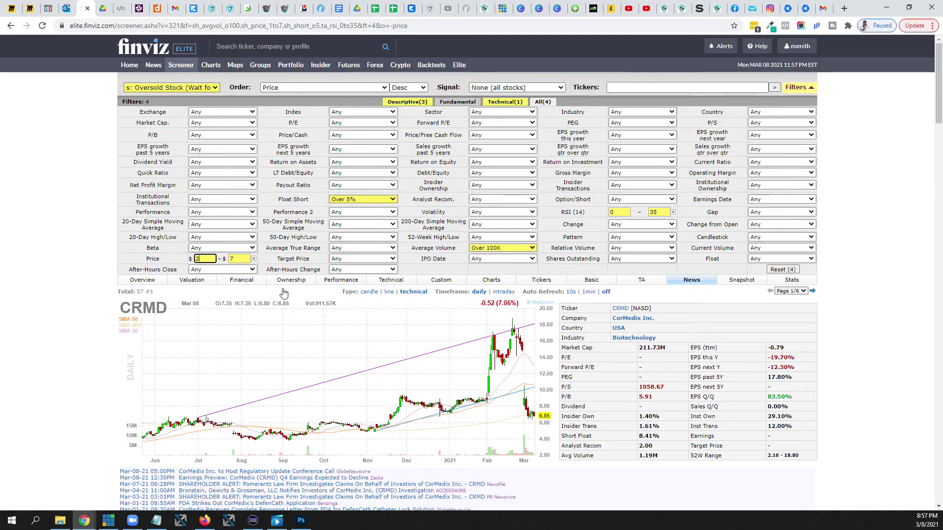
text(2)
key(Return)
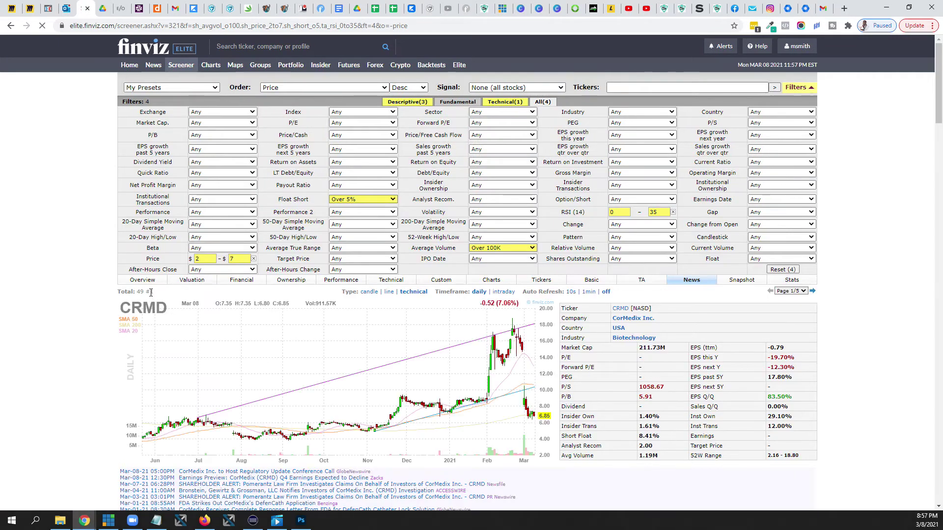
Review the total number of matches and the CRMD result's chart, key figures and news headlines
drag(149, 292, 137, 292)
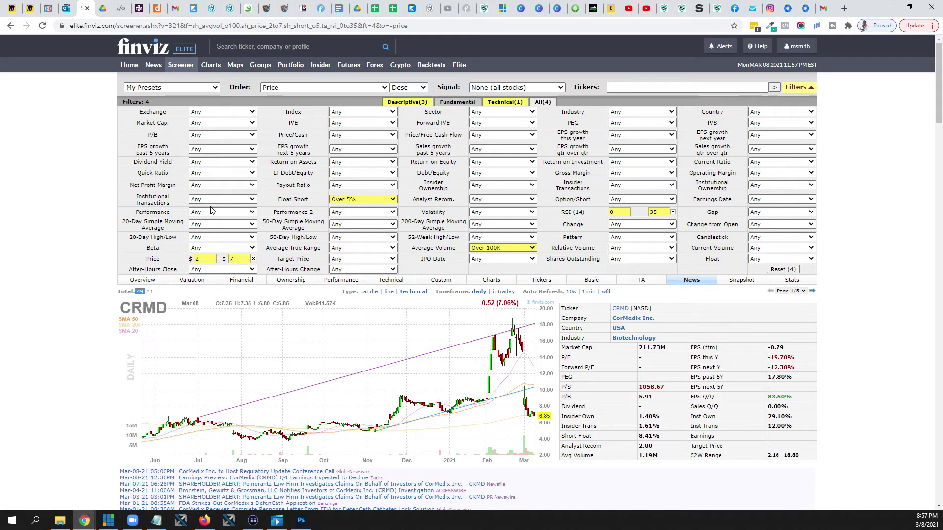
scroll(253, 296, down, 3)
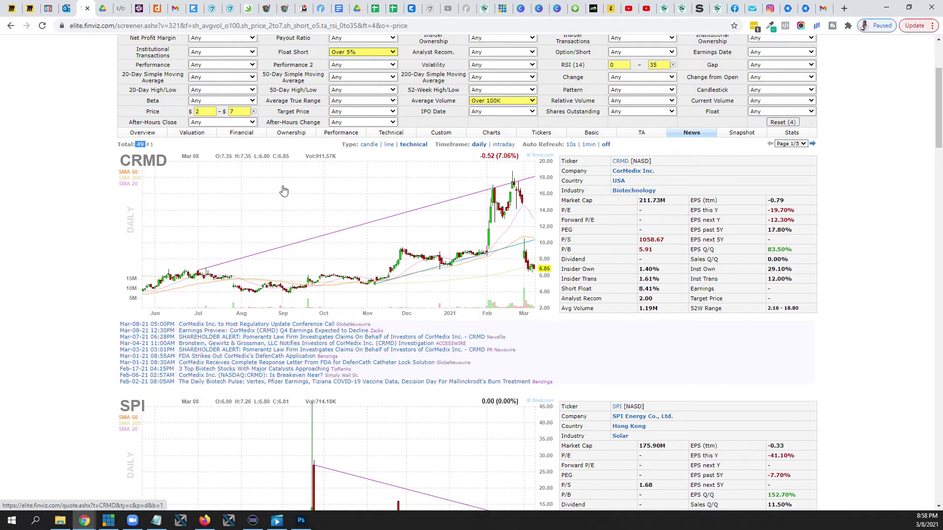
scroll(61, 212, up, 3)
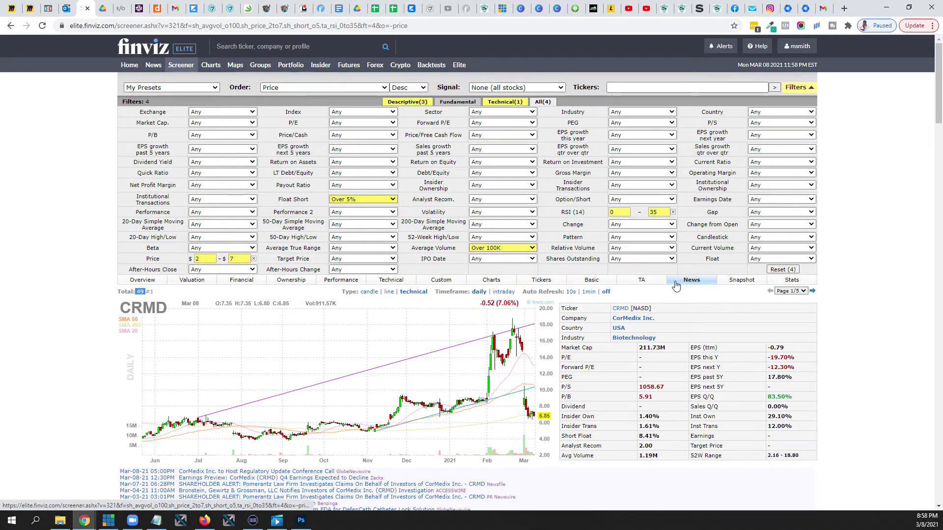
scroll(520, 337, down, 2)
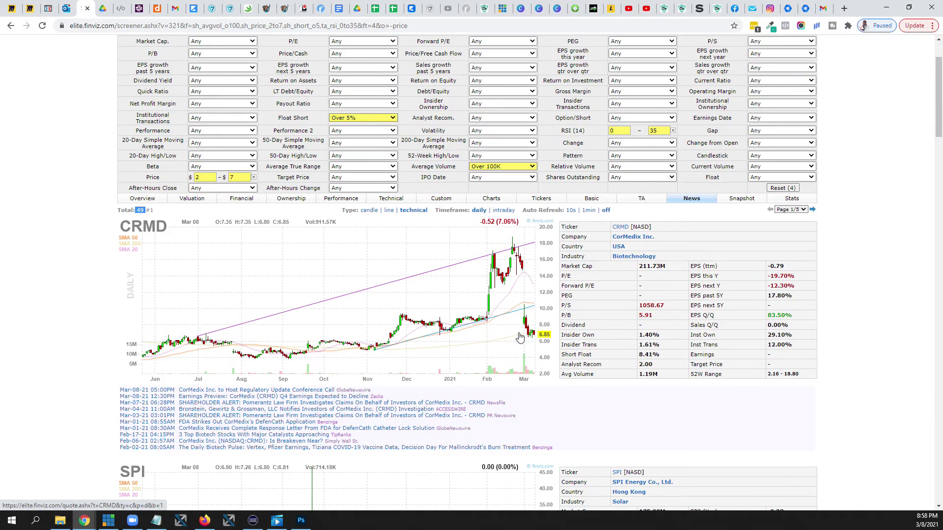
Show the oversold stock results as a grid of daily charts in the Charts view
scroll(520, 338, down, 1)
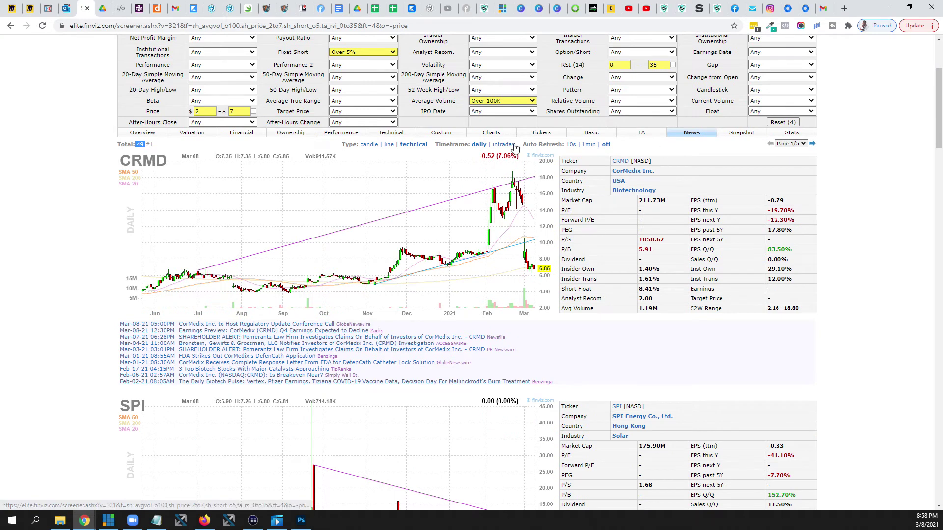
click(492, 133)
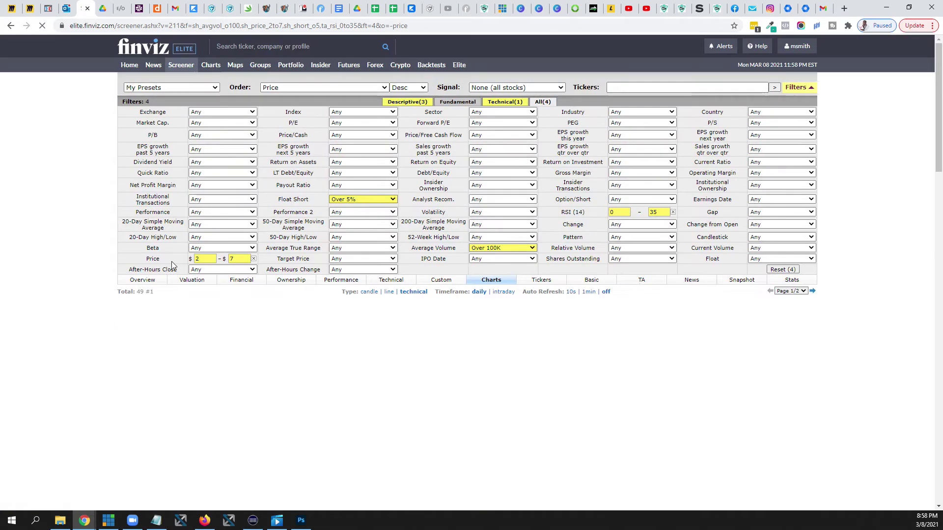
click(149, 284)
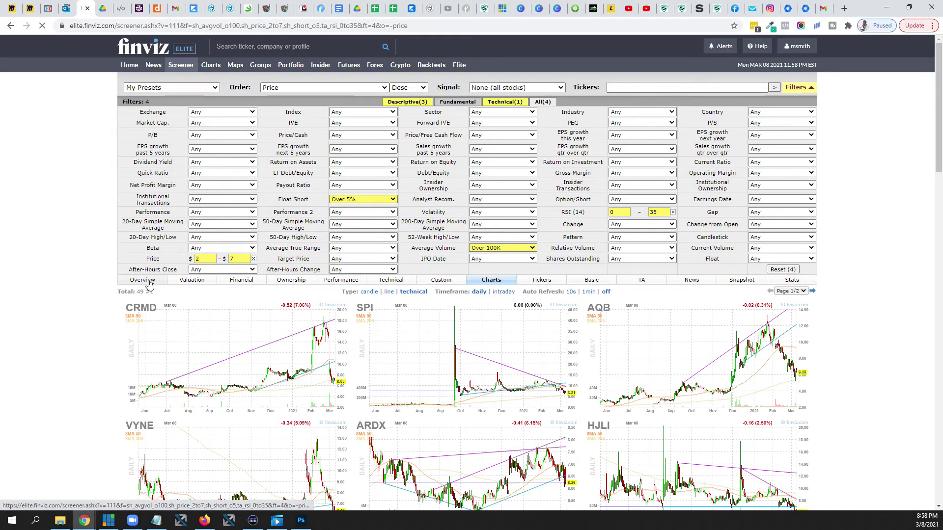
click(501, 284)
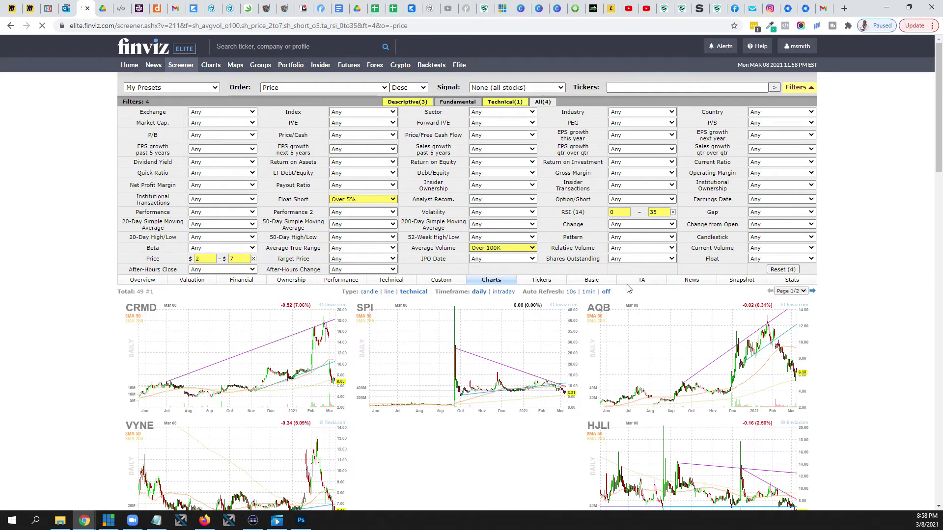
Switch the screener results to the TA view and look through the technical figures and charts of the listed stocks
click(639, 281)
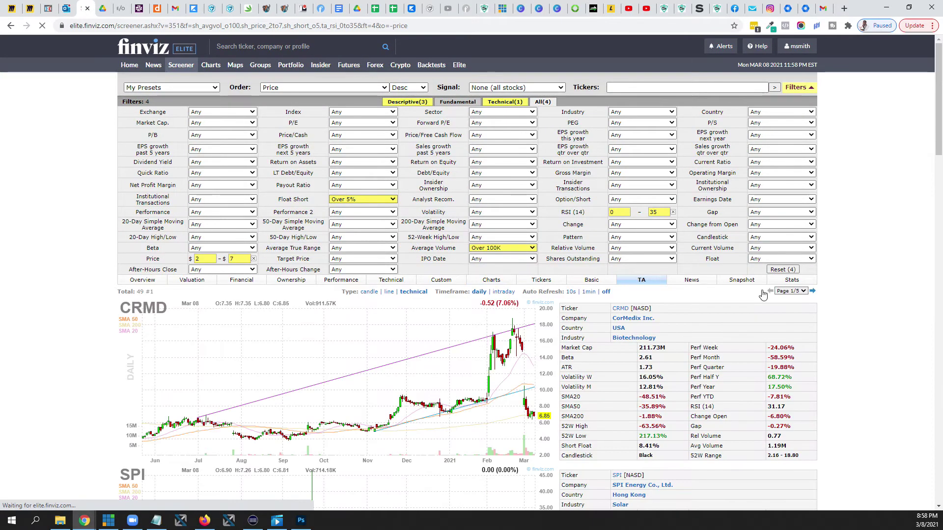
scroll(763, 294, down, 4)
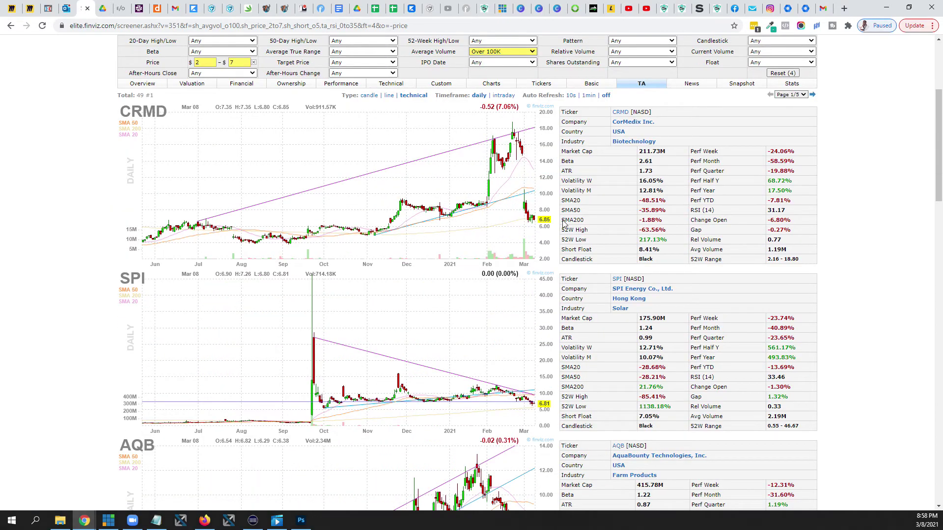
scroll(540, 206, down, 9)
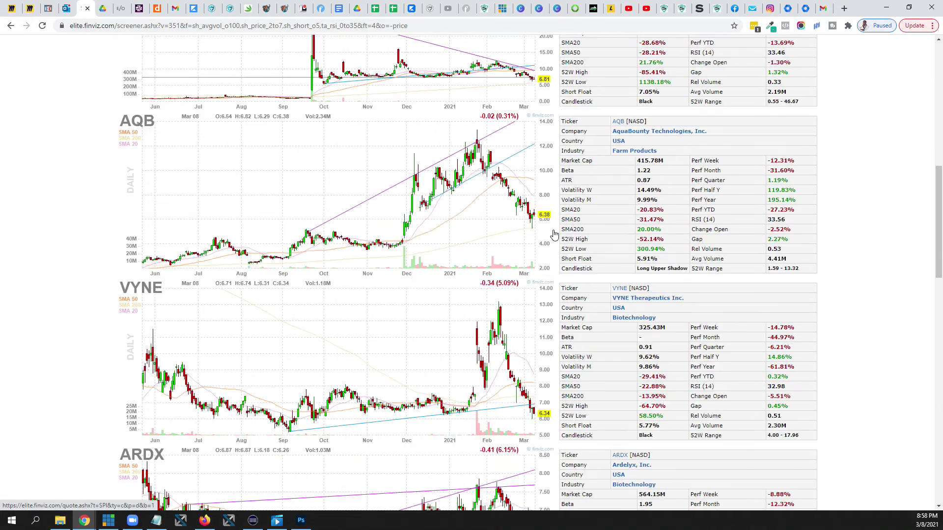
scroll(557, 232, down, 5)
scroll(558, 228, up, 16)
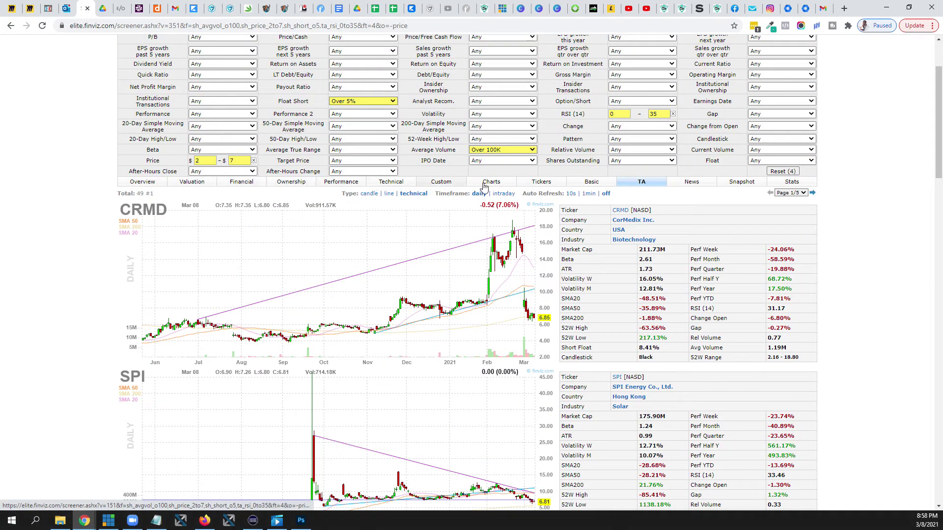
scroll(756, 187, up, 2)
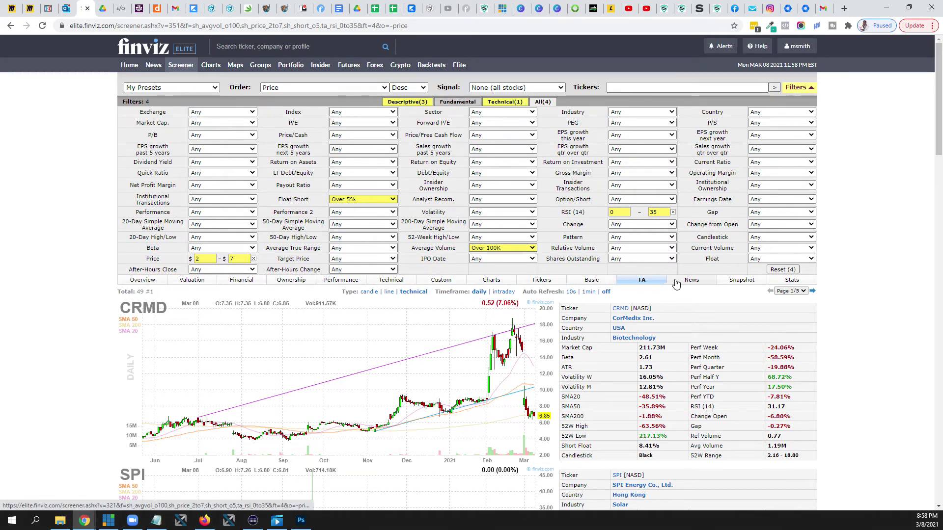
Return the results to the News view and check the short float, charts and headlines for CRMD and SPI
click(699, 283)
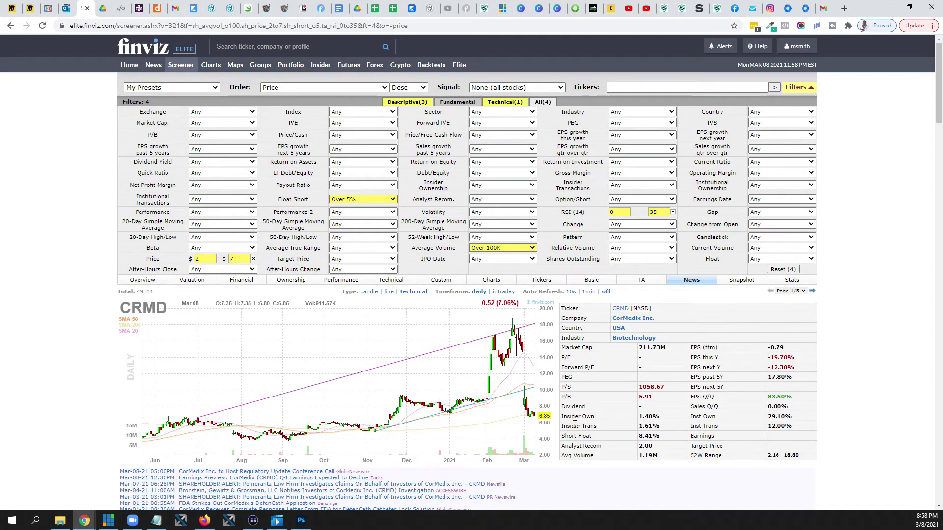
scroll(571, 419, down, 2)
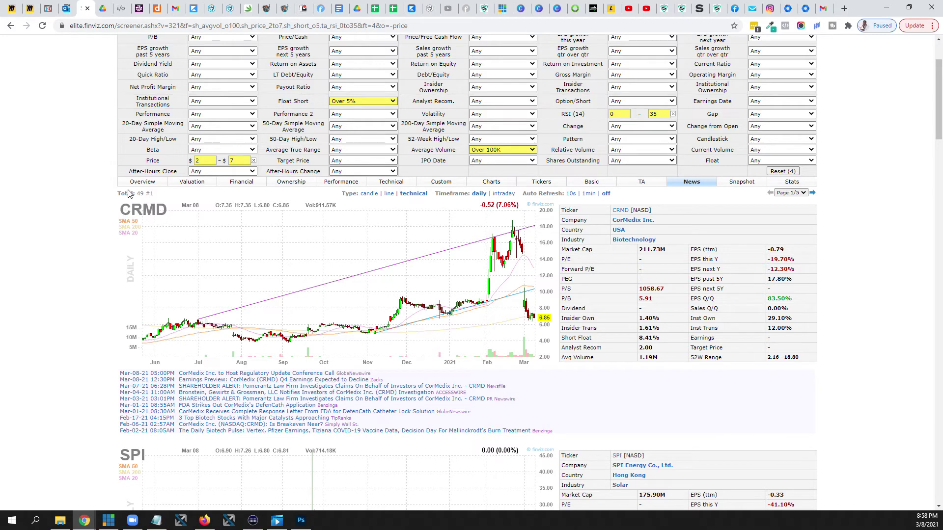
drag(658, 337, 624, 340)
scroll(587, 340, down, 6)
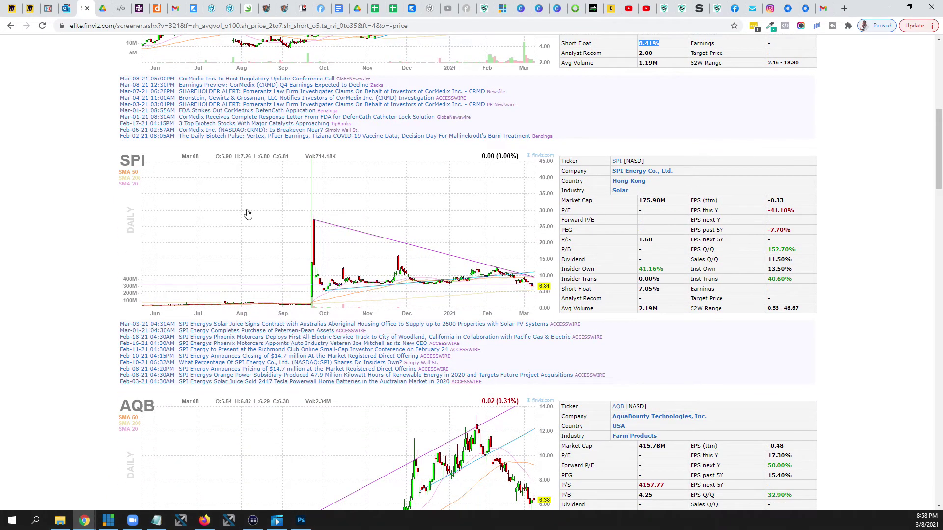
scroll(345, 116, up, 2)
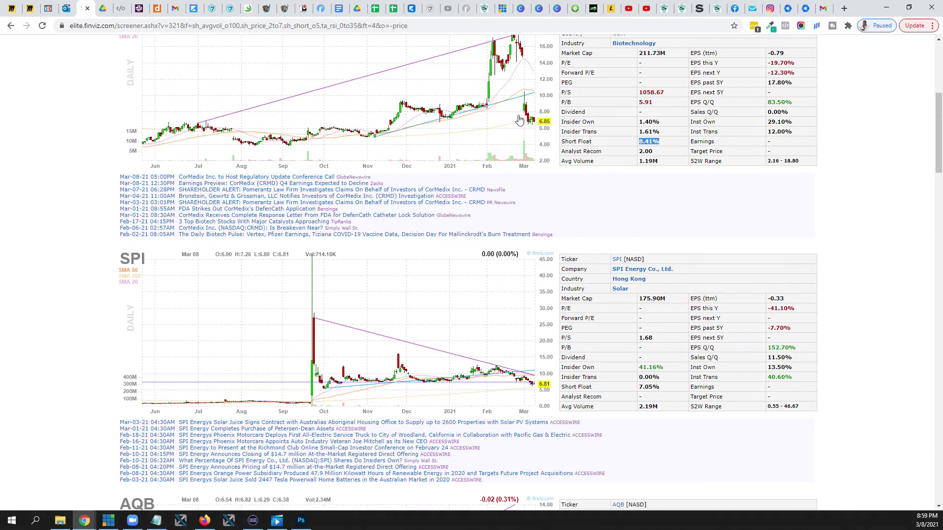
scroll(518, 114, up, 4)
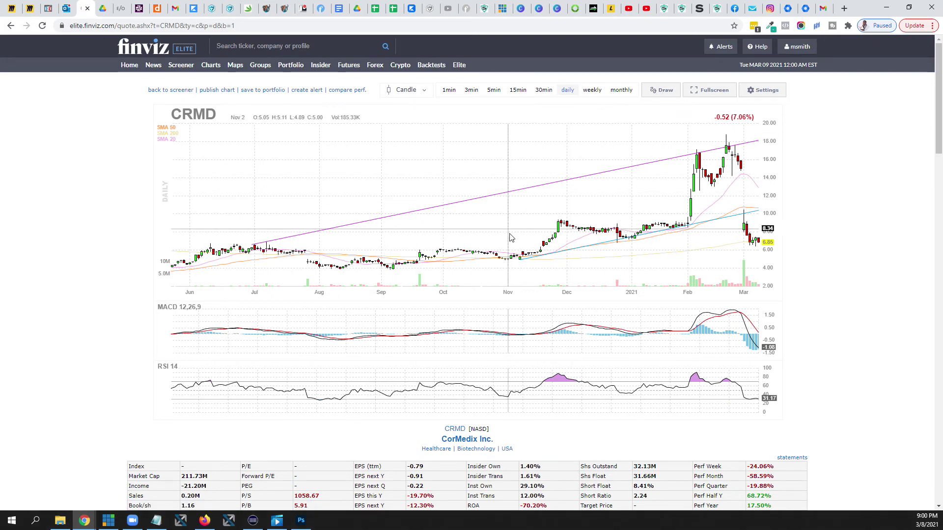
Examine CRMD's quote page: the daily chart with MACD and RSI, fundamentals, analyst ratings, news headlines and trader posts
scroll(627, 263, down, 2)
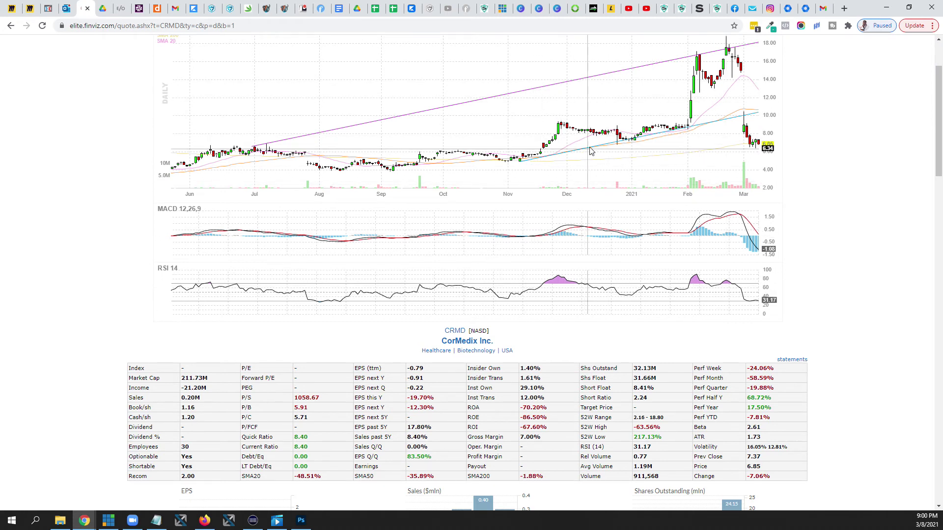
scroll(592, 151, up, 1)
scroll(594, 151, up, 2)
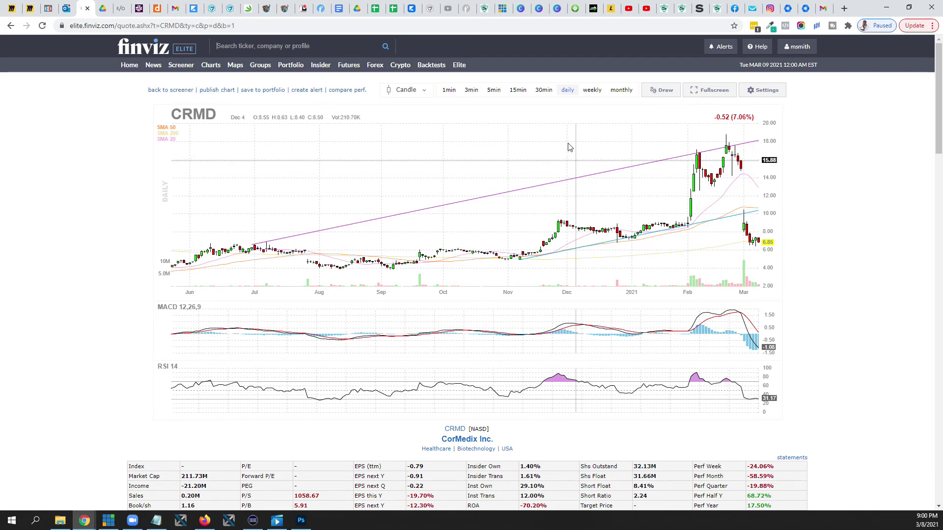
scroll(640, 199, down, 3)
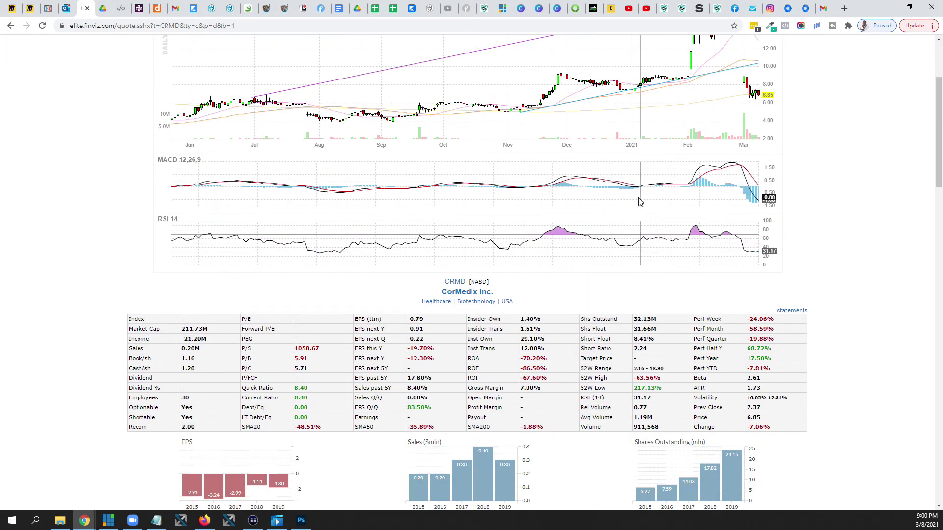
scroll(670, 225, down, 3)
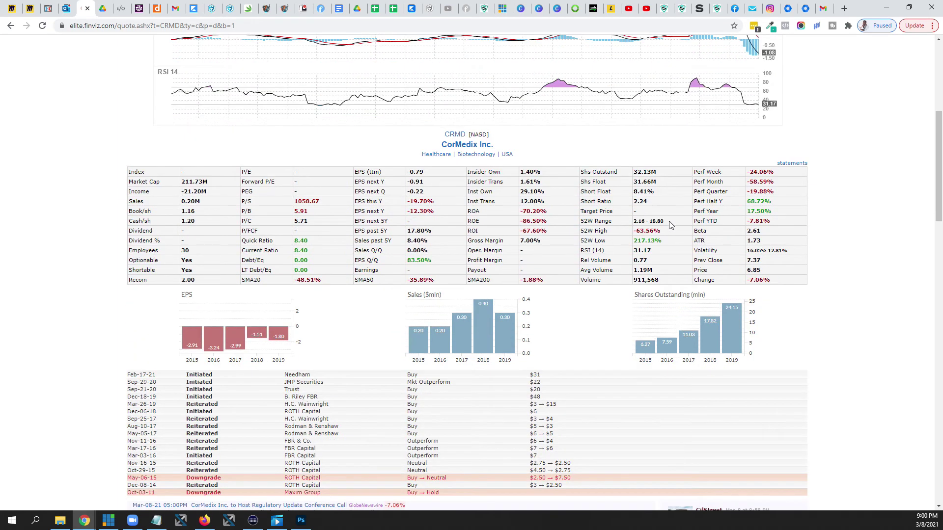
scroll(670, 225, down, 4)
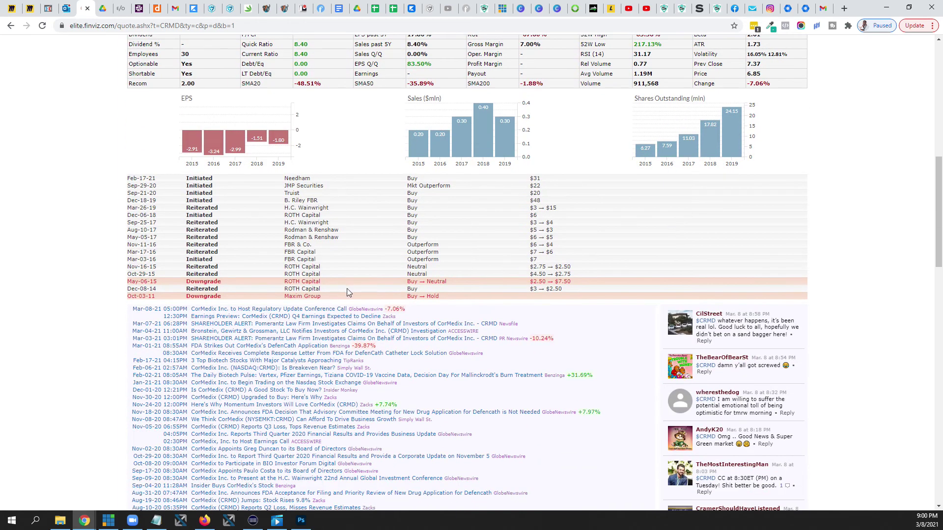
scroll(297, 285, down, 2)
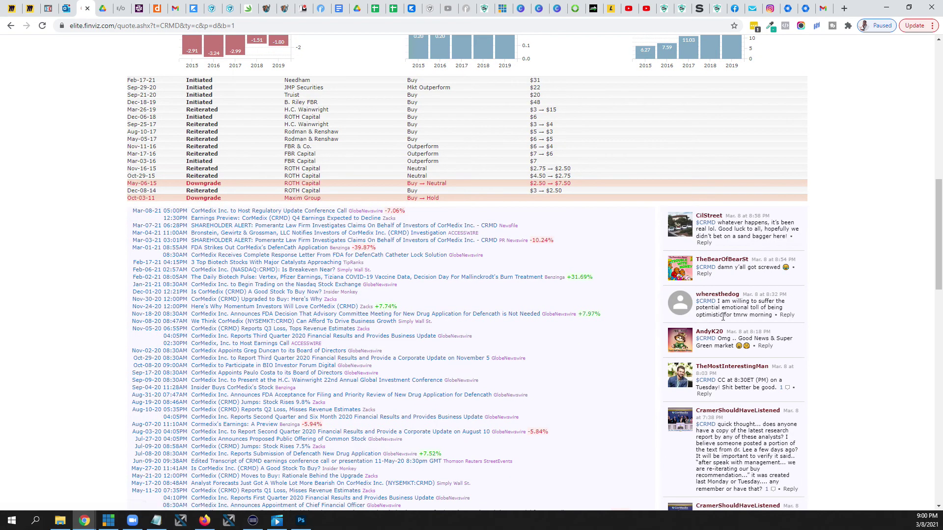
scroll(737, 233, down, 3)
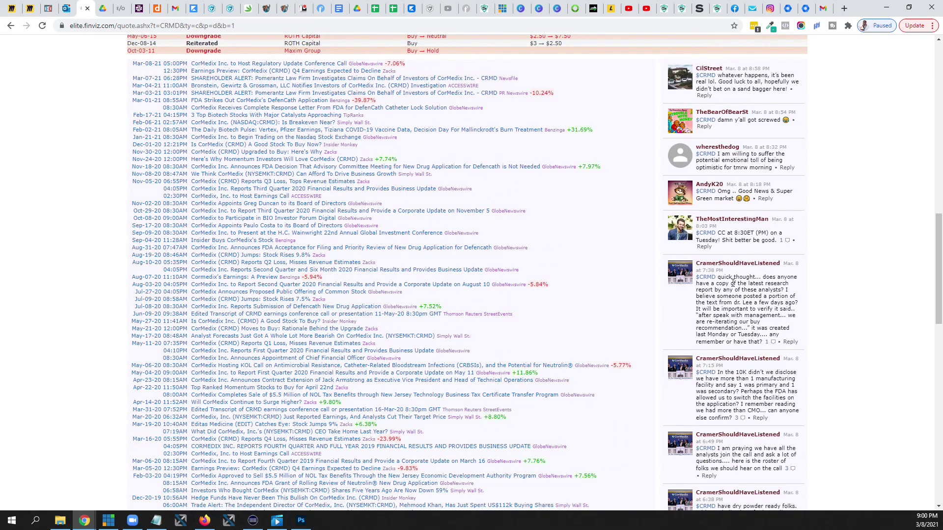
scroll(732, 206, down, 2)
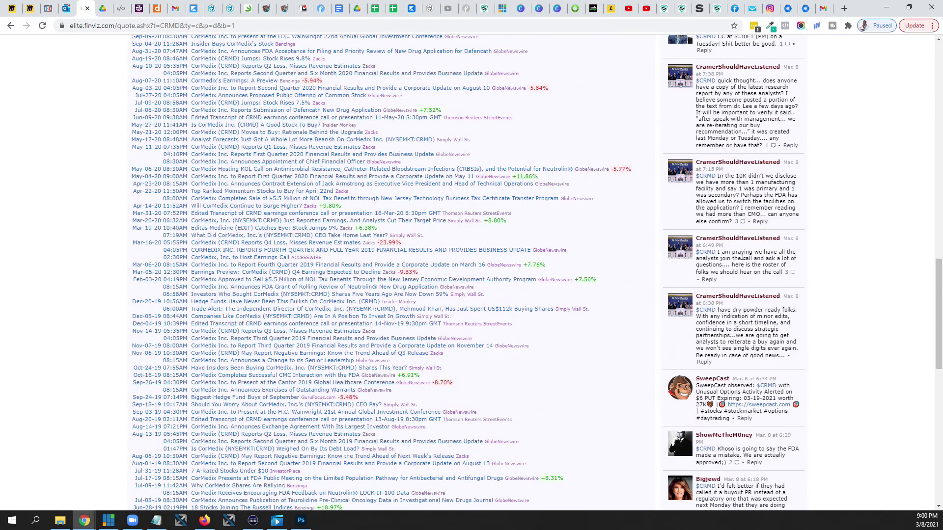
scroll(739, 245, up, 11)
scroll(825, 224, up, 6)
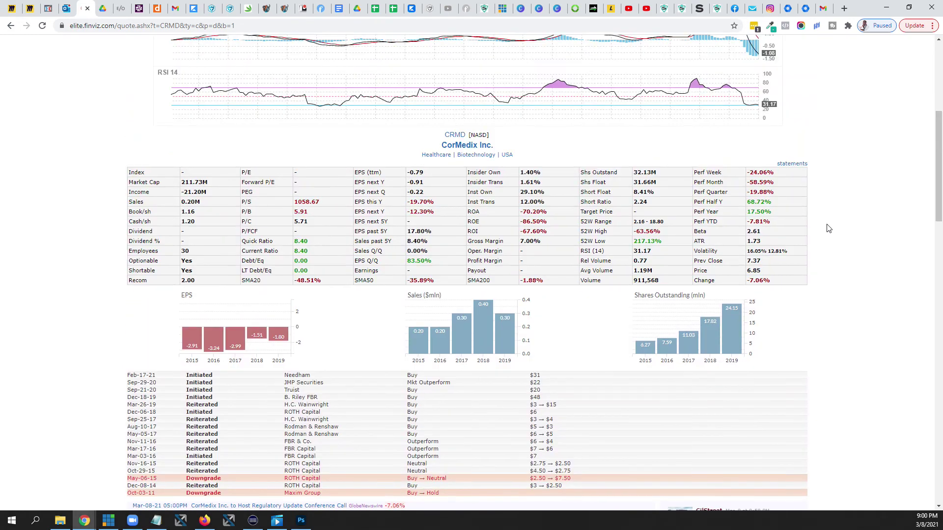